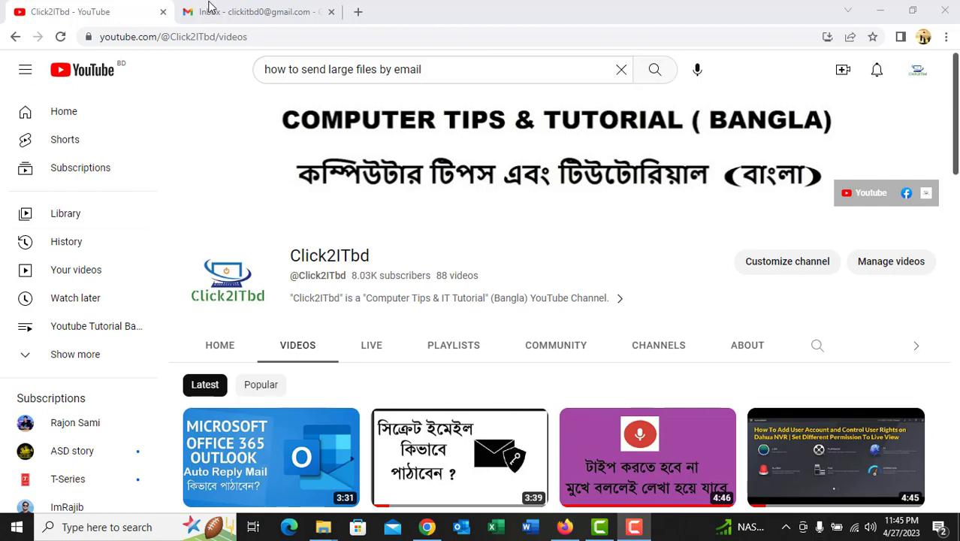
Switch to the Gmail inbox and open Google Drive from the Google apps.
{"action": "left_click", "coordinate": [253, 14]}
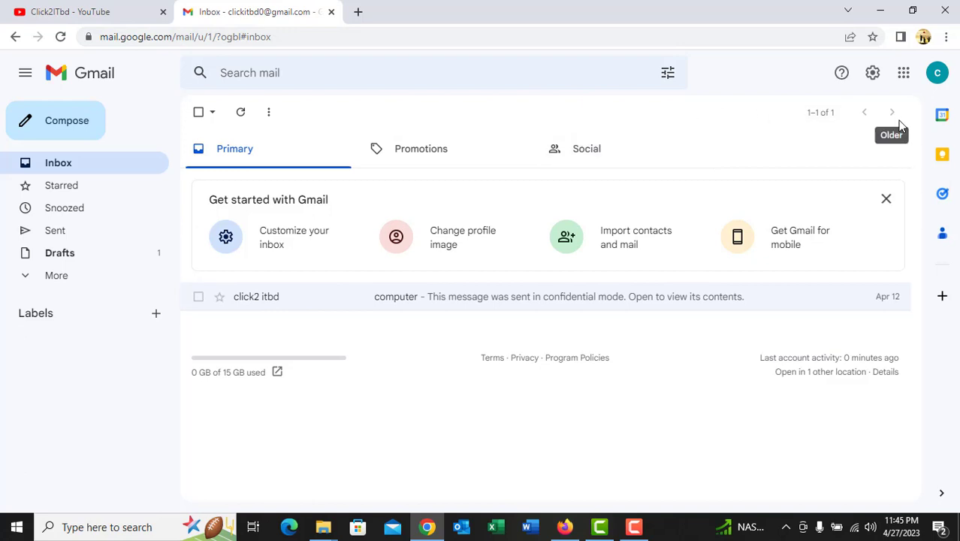
{"action": "left_click", "coordinate": [902, 79]}
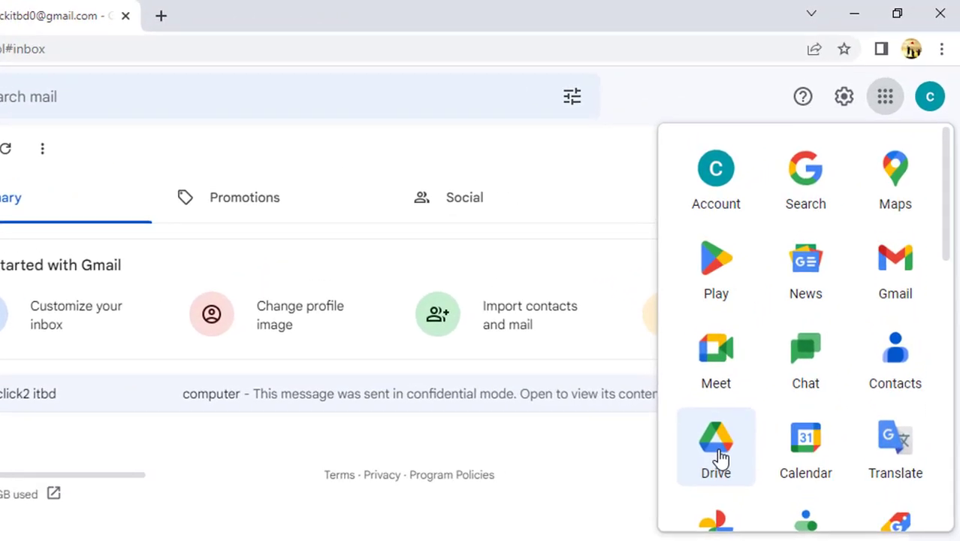
{"action": "left_click", "coordinate": [717, 451]}
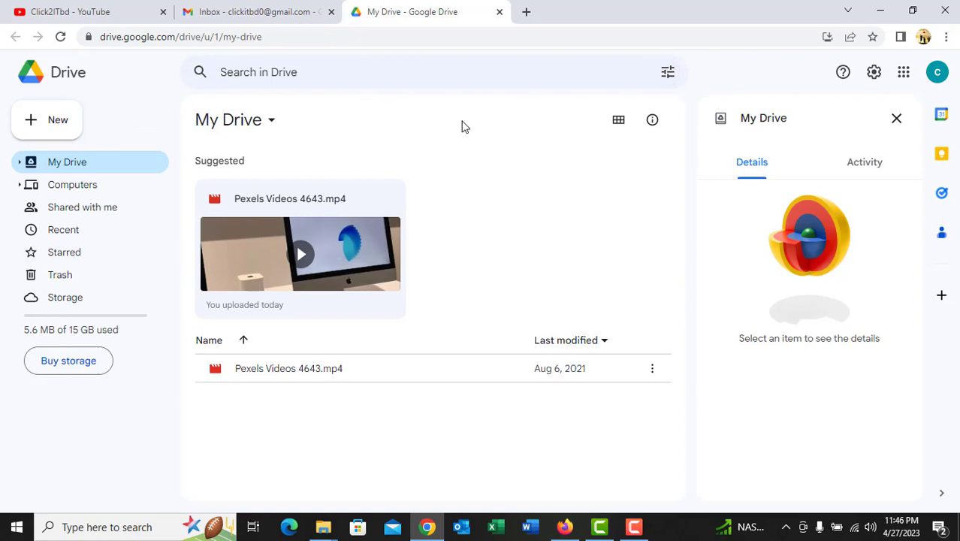
Upload the video file production ID_4884242 from the video folder to My Drive.
{"action": "left_click", "coordinate": [272, 126]}
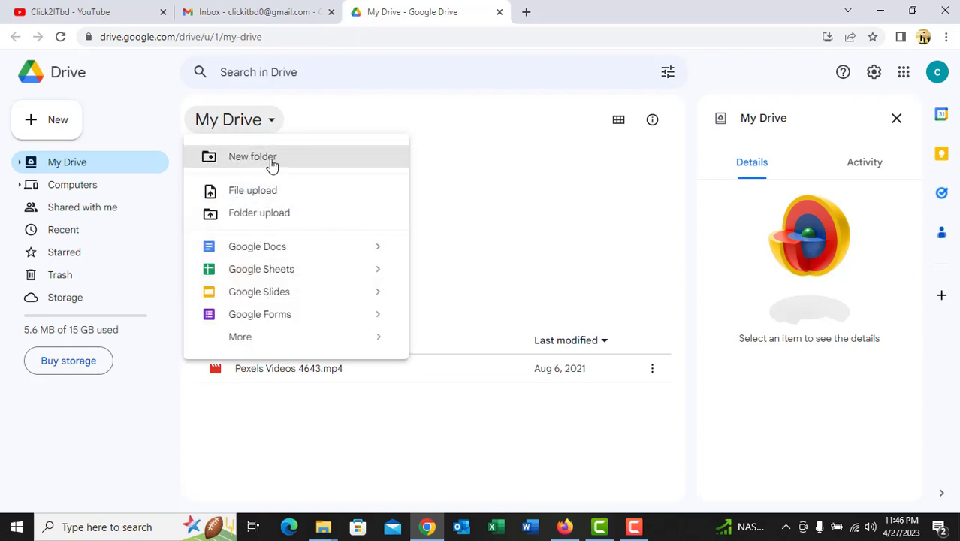
{"action": "left_click", "coordinate": [357, 442]}
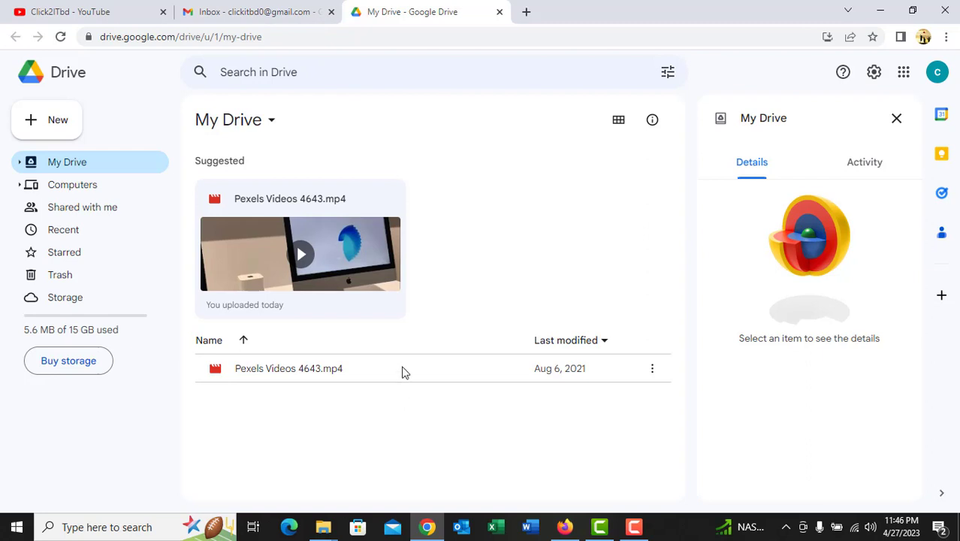
{"action": "left_click", "coordinate": [274, 123]}
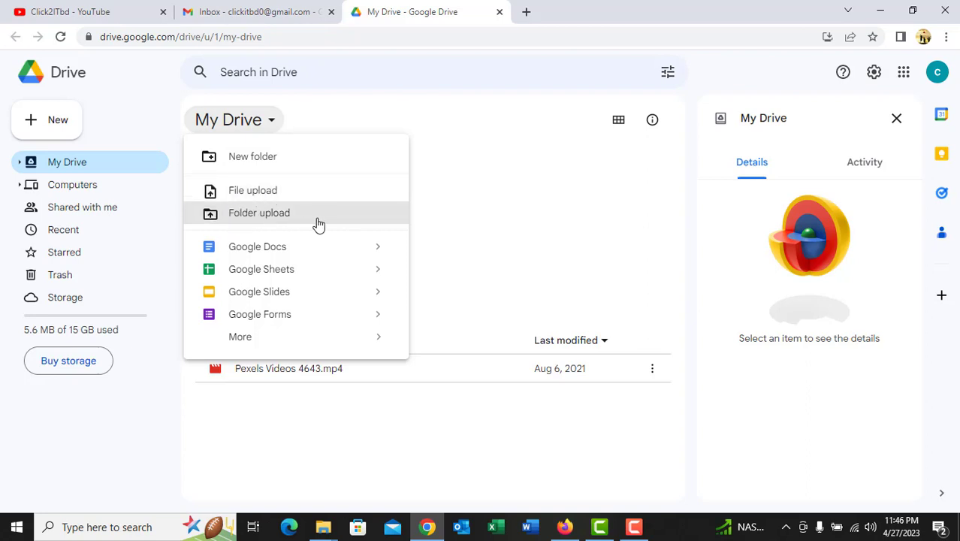
{"action": "left_click", "coordinate": [263, 192]}
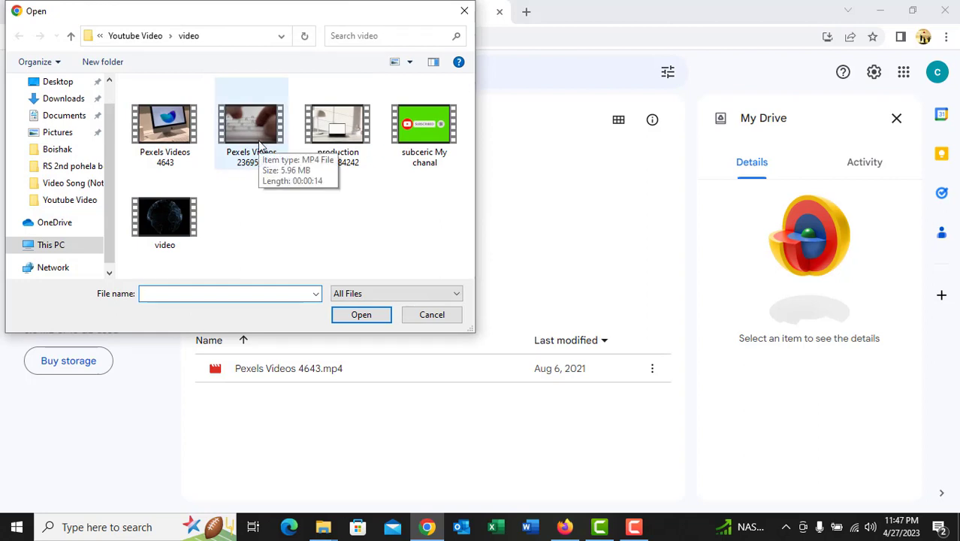
{"action": "left_click", "coordinate": [347, 125]}
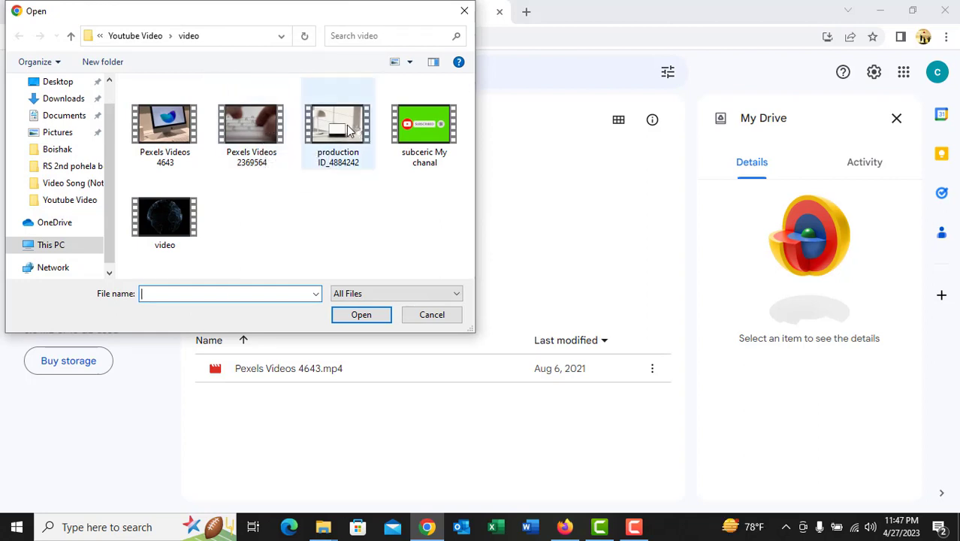
{"action": "double_click", "coordinate": [346, 125]}
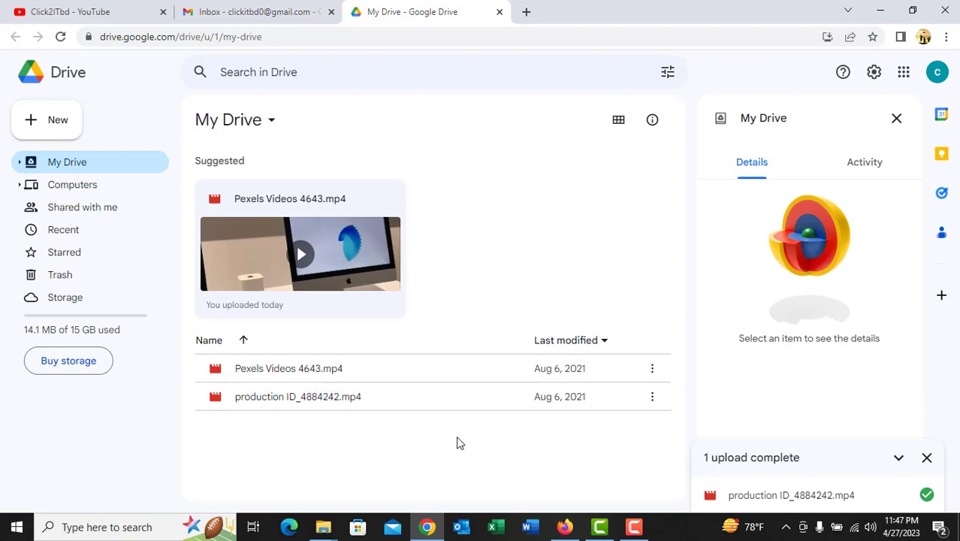
Select Pexels Videos 4643.mp4 and production ID_4884242.mp4 in My Drive and open their sharing settings.
{"action": "left_click", "coordinate": [215, 371]}
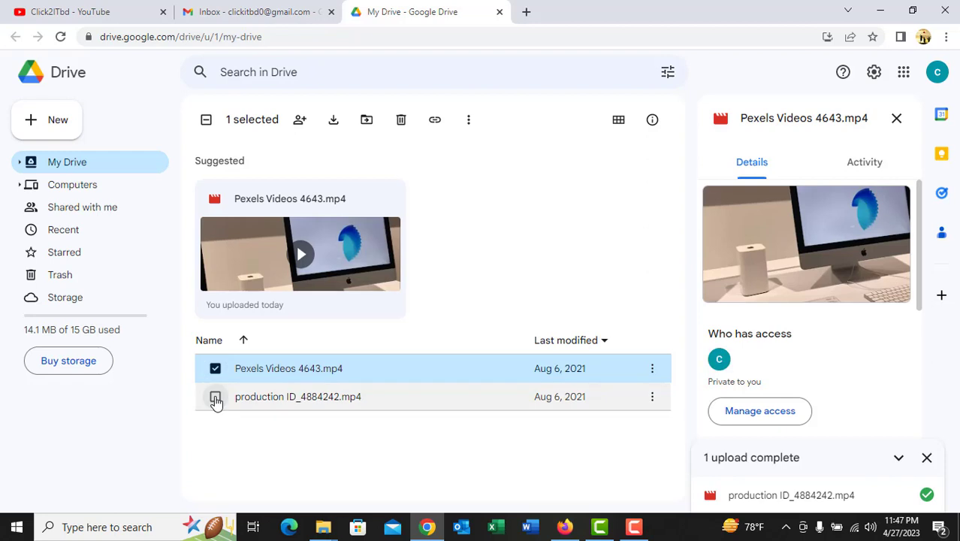
{"action": "left_click", "coordinate": [215, 398]}
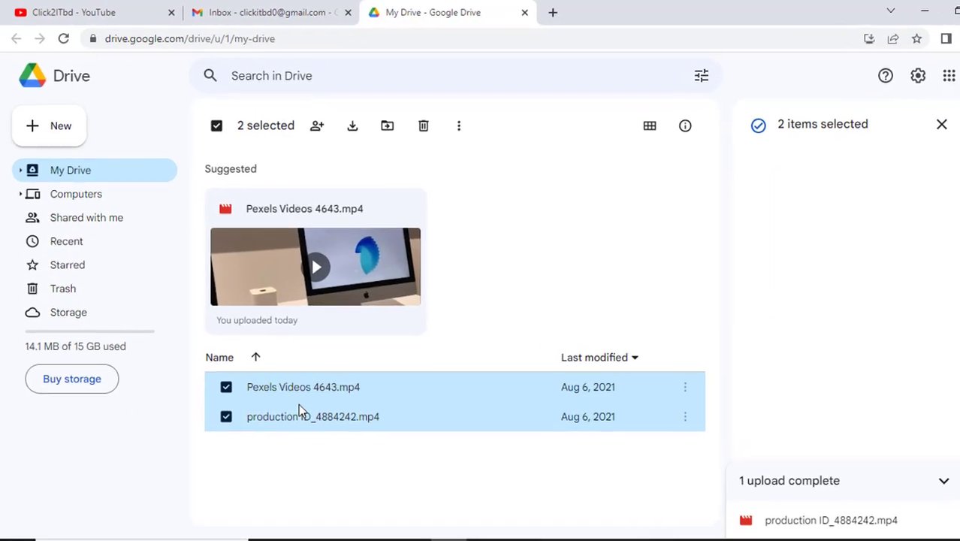
{"action": "right_click", "coordinate": [287, 390]}
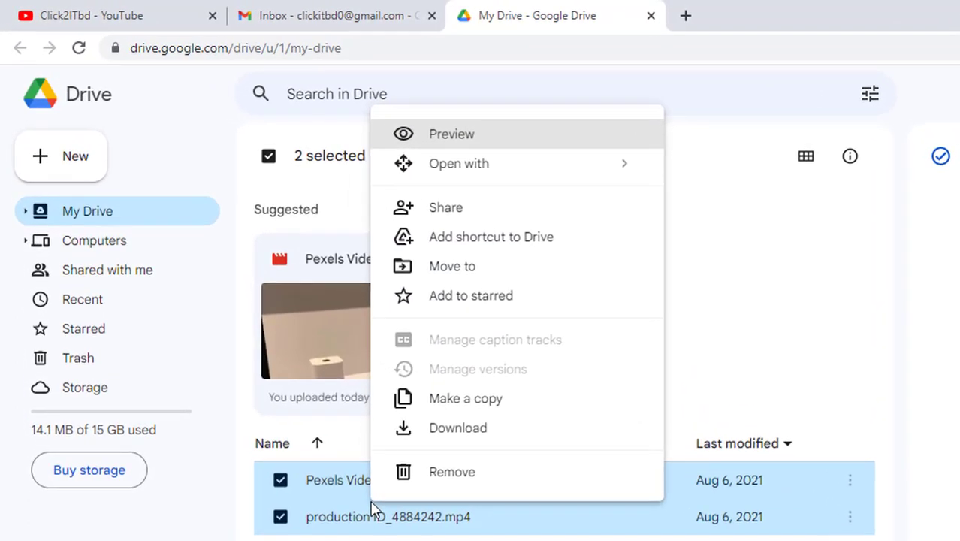
{"action": "left_click", "coordinate": [460, 216]}
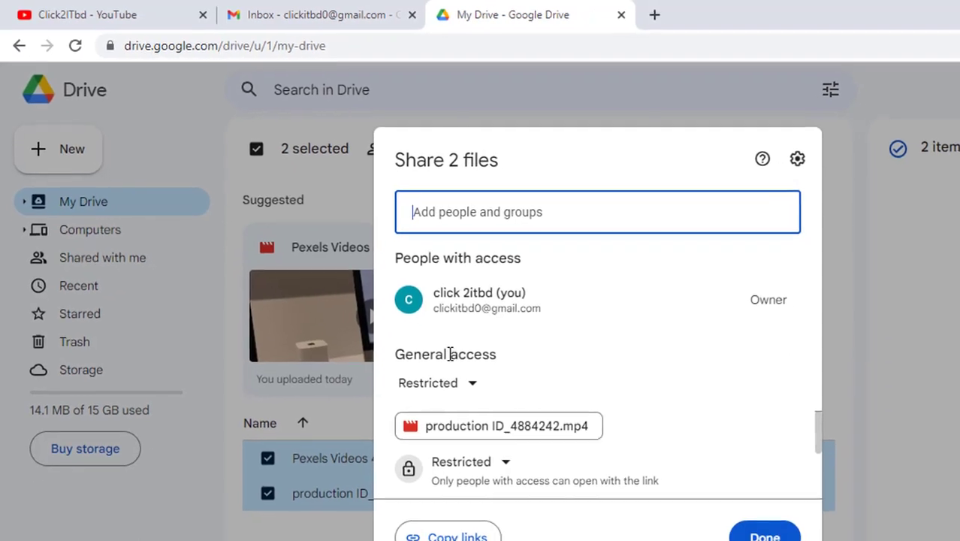
Add the suggested contact's e-mail address as the recipient of the two shared files.
{"action": "mouse_move", "coordinate": [477, 295]}
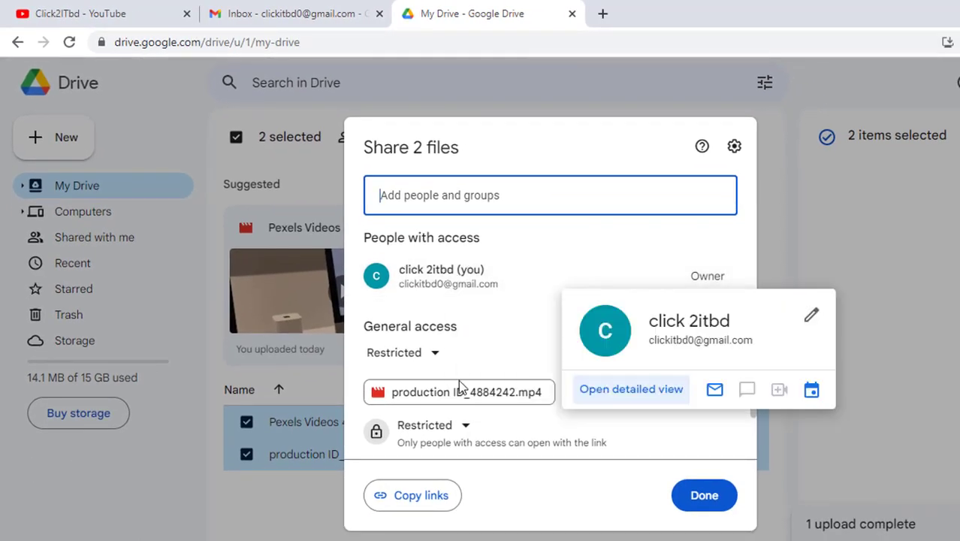
{"action": "scroll", "coordinate": [458, 379], "scroll_direction": "down", "scroll_amount": 2}
{"action": "scroll", "coordinate": [484, 428], "scroll_direction": "up", "scroll_amount": 2}
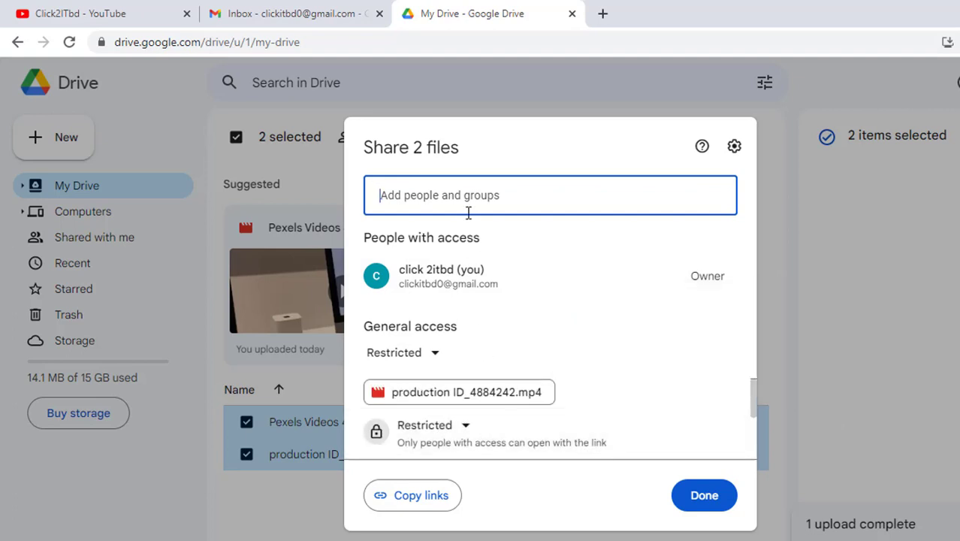
{"action": "left_click", "coordinate": [426, 195]}
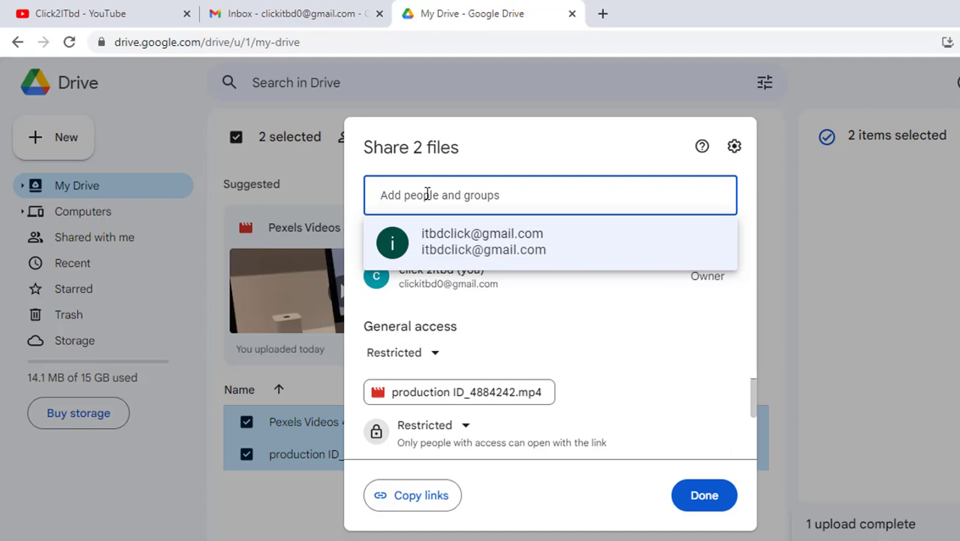
{"action": "mouse_move", "coordinate": [454, 248]}
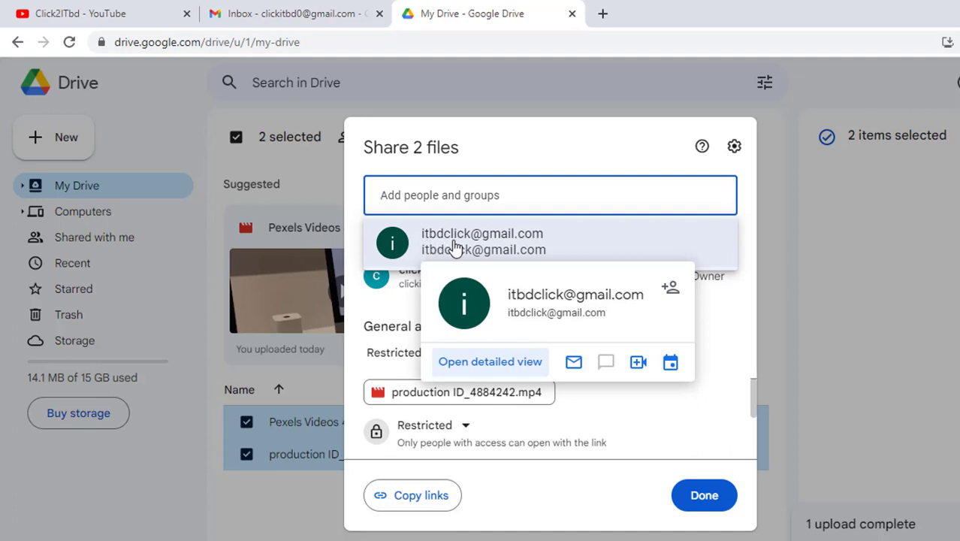
{"action": "left_click", "coordinate": [455, 248]}
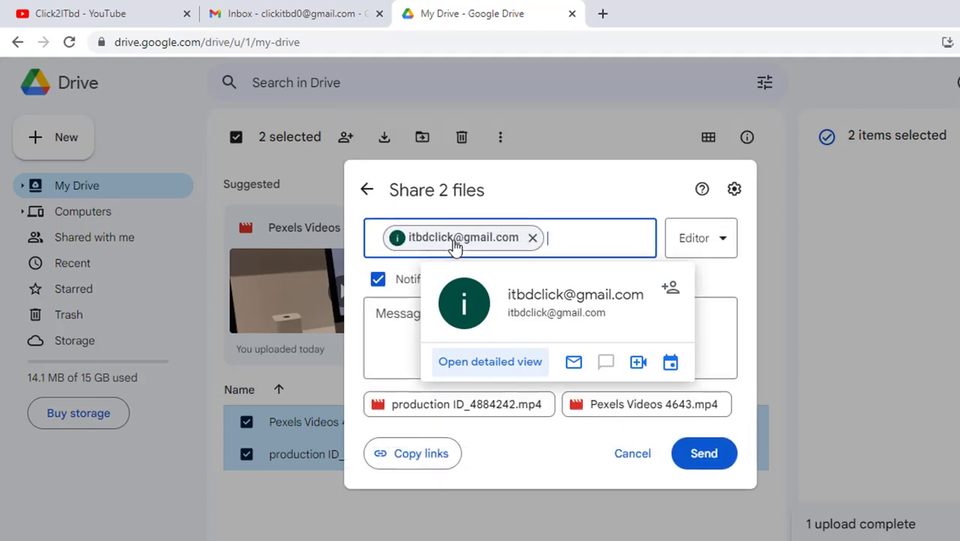
Add the message "please find the attachment" to the sharing notification.
{"action": "left_click", "coordinate": [408, 321]}
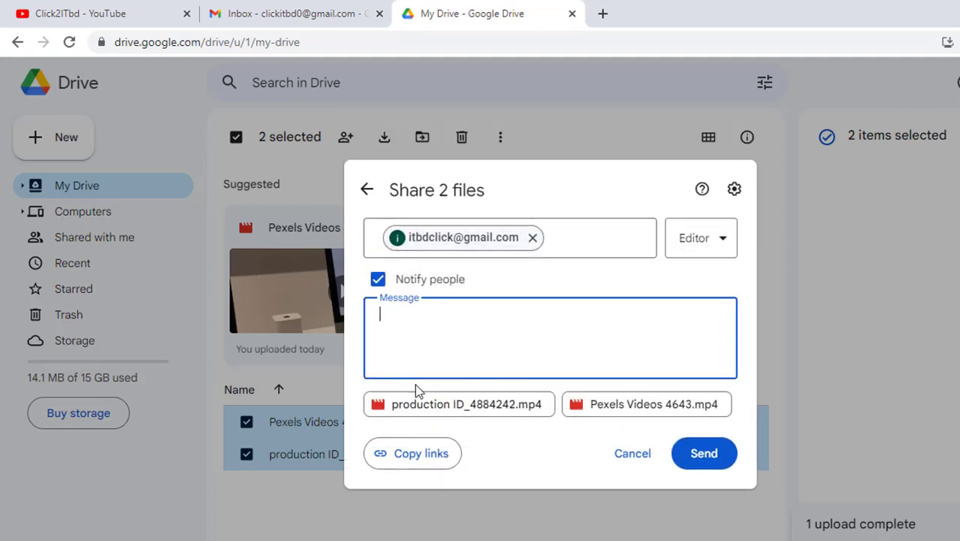
{"action": "type", "text": "ples"}
{"action": "type", "text": "ase find the attachment"}
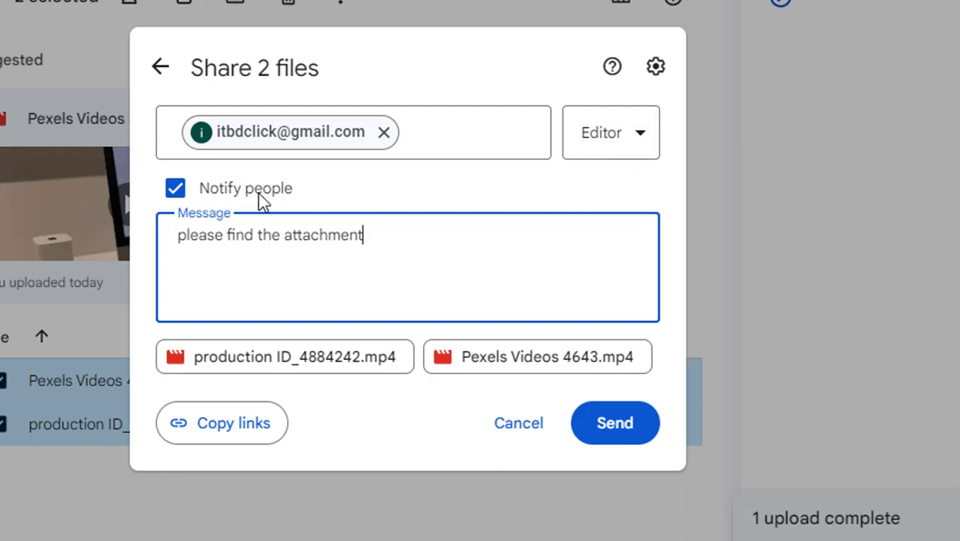
Set the recipient's access to Viewer and send the sharing invitation for both files.
{"action": "left_click", "coordinate": [642, 135]}
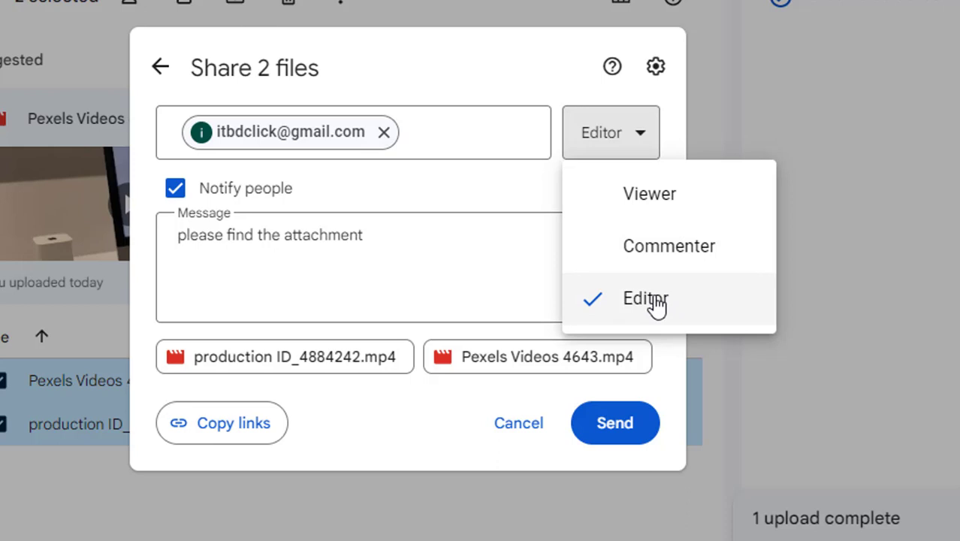
{"action": "left_click", "coordinate": [674, 198]}
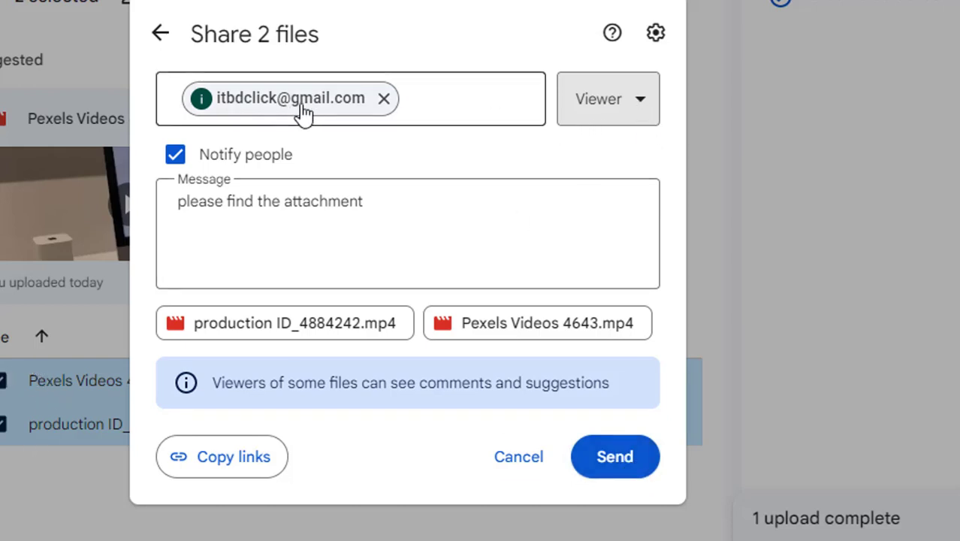
{"action": "left_click", "coordinate": [616, 458]}
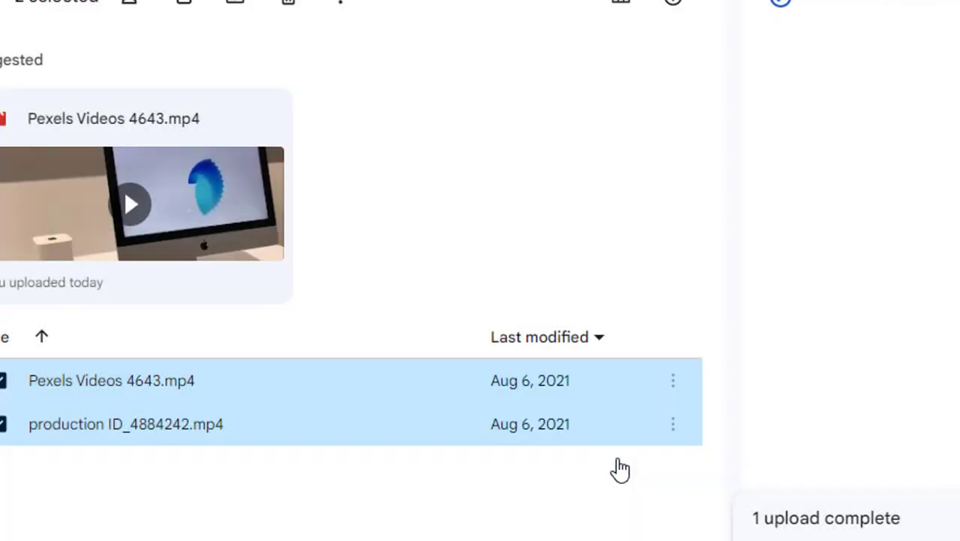
Switch to Firefox and refresh the recipient's Gmail inbox to check for the shared files.
{"action": "left_click", "coordinate": [253, 531]}
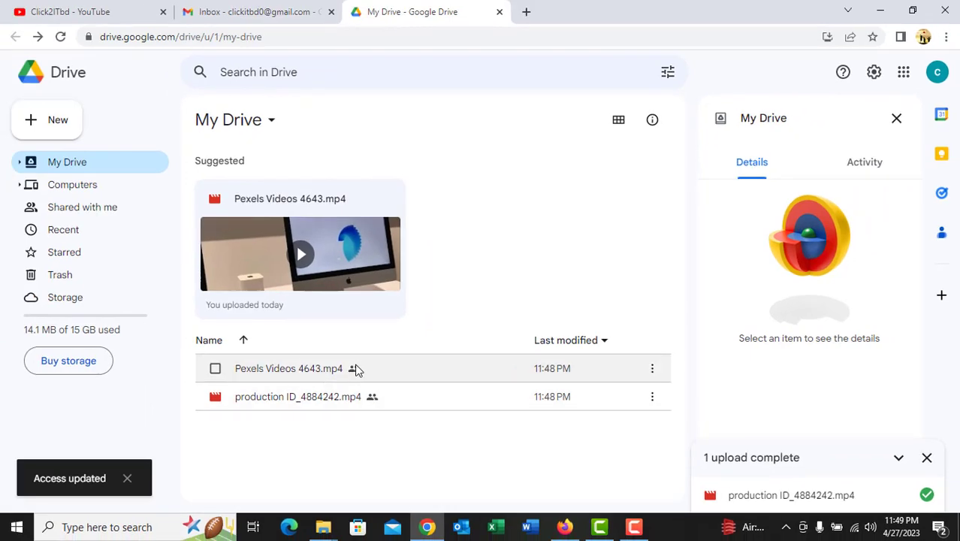
{"action": "left_click", "coordinate": [571, 530]}
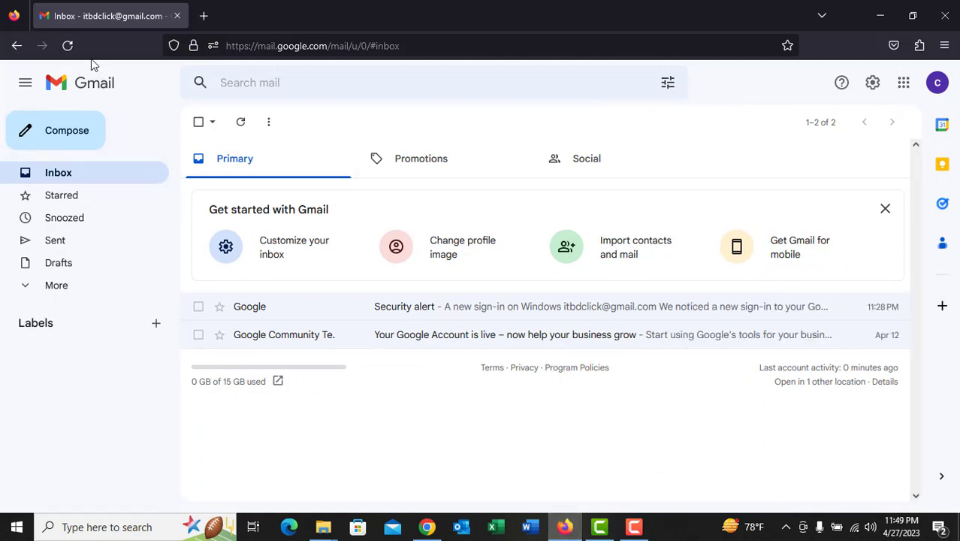
{"action": "left_click", "coordinate": [68, 46]}
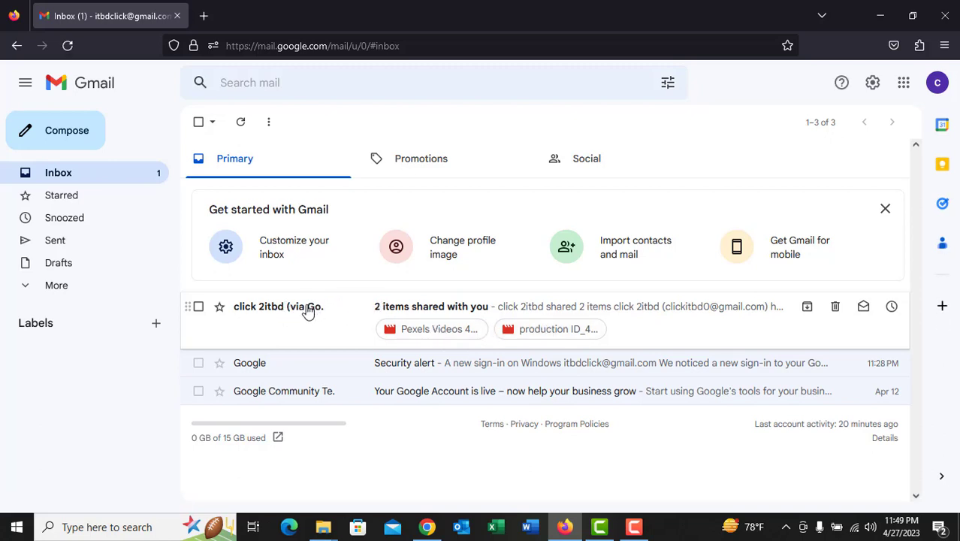
Open the "2 items shared with you" email, view the shared Pexels Videos 4643.mp4, and return to the message.
{"action": "left_click", "coordinate": [537, 313]}
{"action": "scroll", "coordinate": [518, 314], "scroll_direction": "down", "scroll_amount": 3}
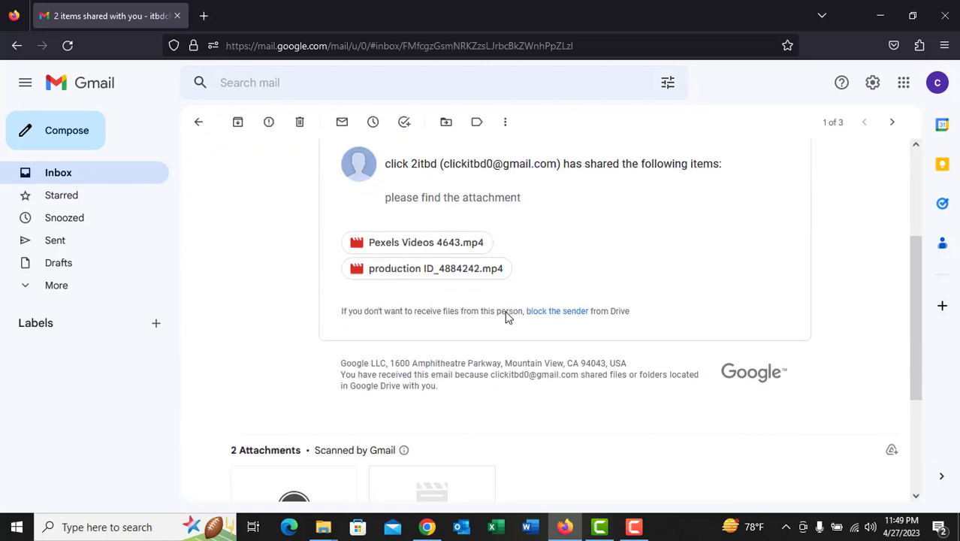
{"action": "left_click", "coordinate": [444, 247]}
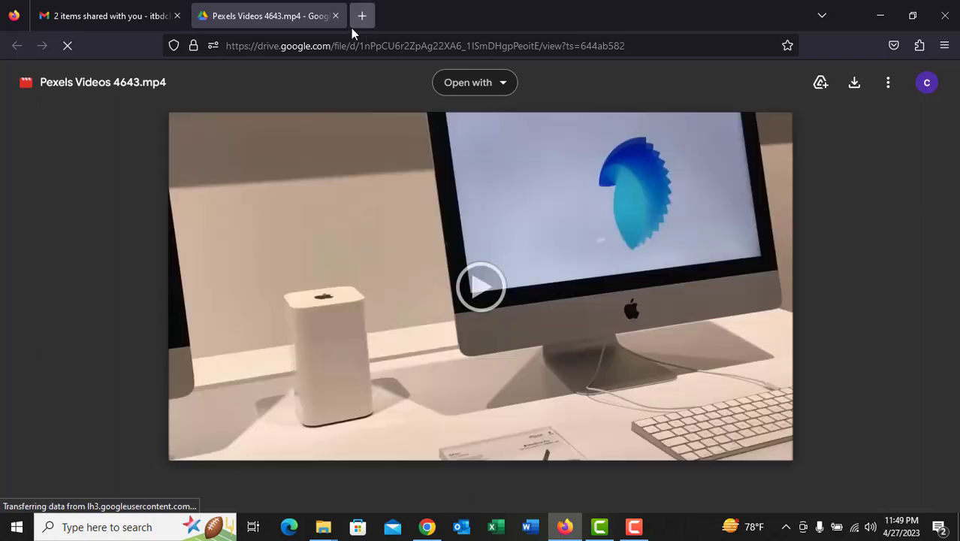
{"action": "left_click", "coordinate": [139, 16]}
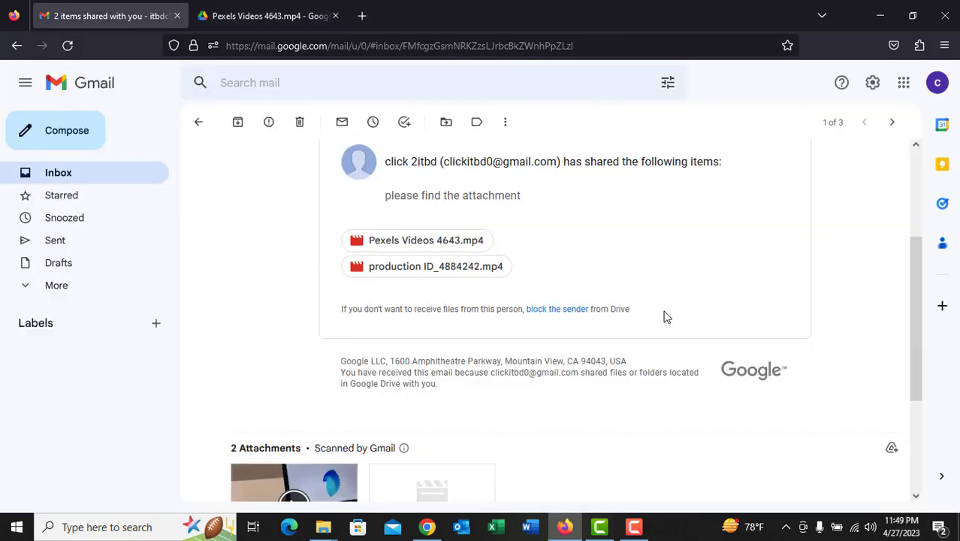